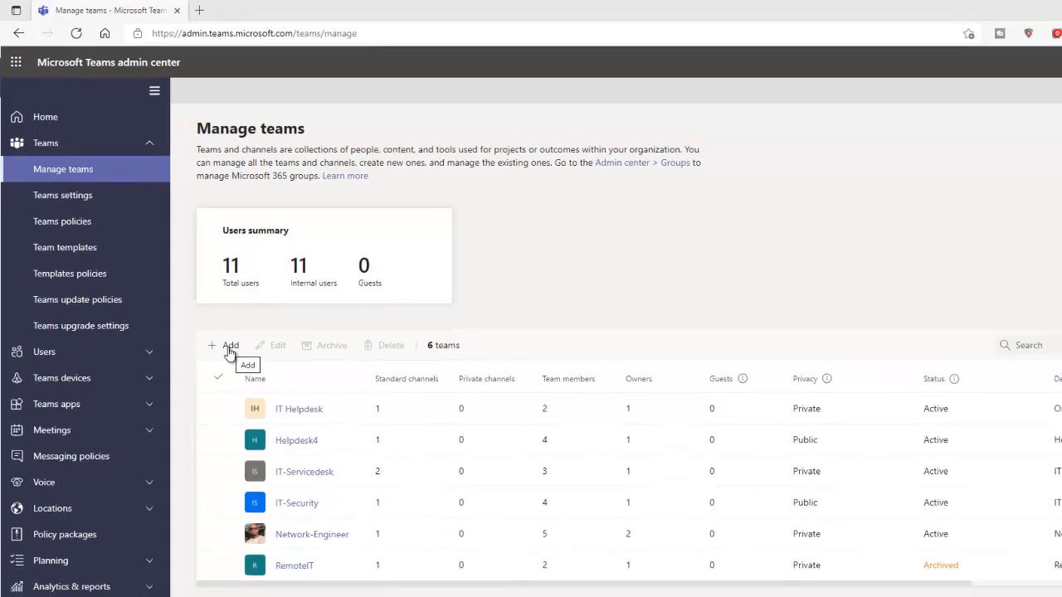
# - Create a new private team named Windows11, keeping the preset owner and leaving the description empty
pyautogui.click(228, 347)
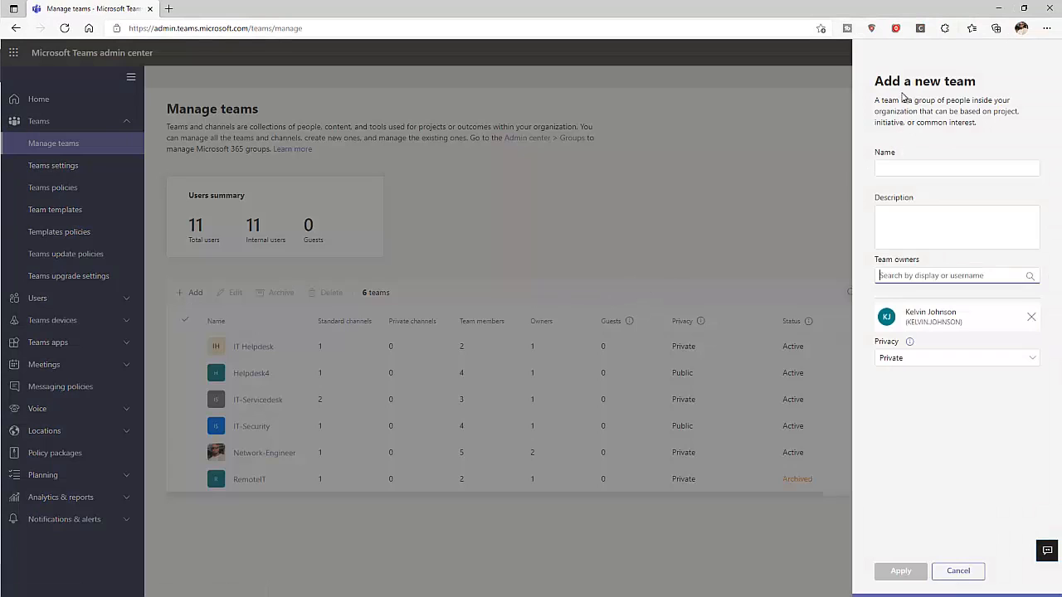
pyautogui.click(914, 169)
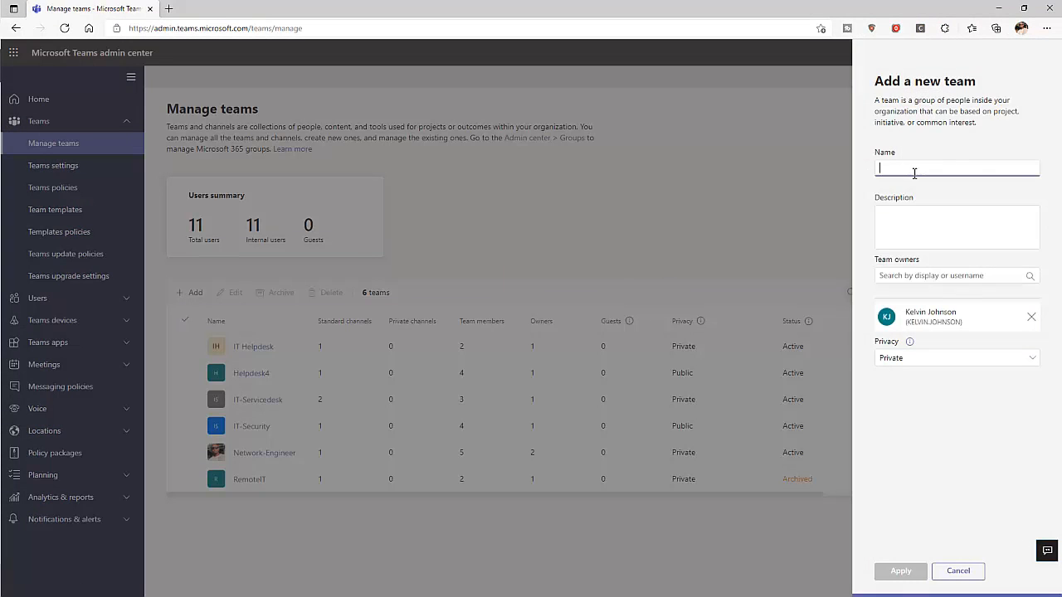
pyautogui.write('Windows11')
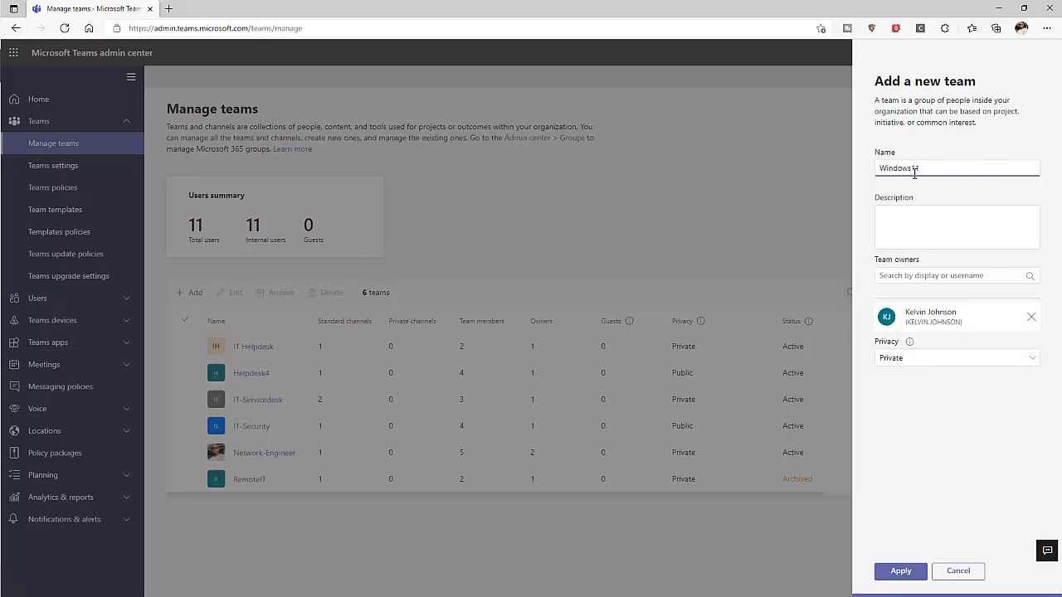
pyautogui.click(923, 221)
pyautogui.click(902, 574)
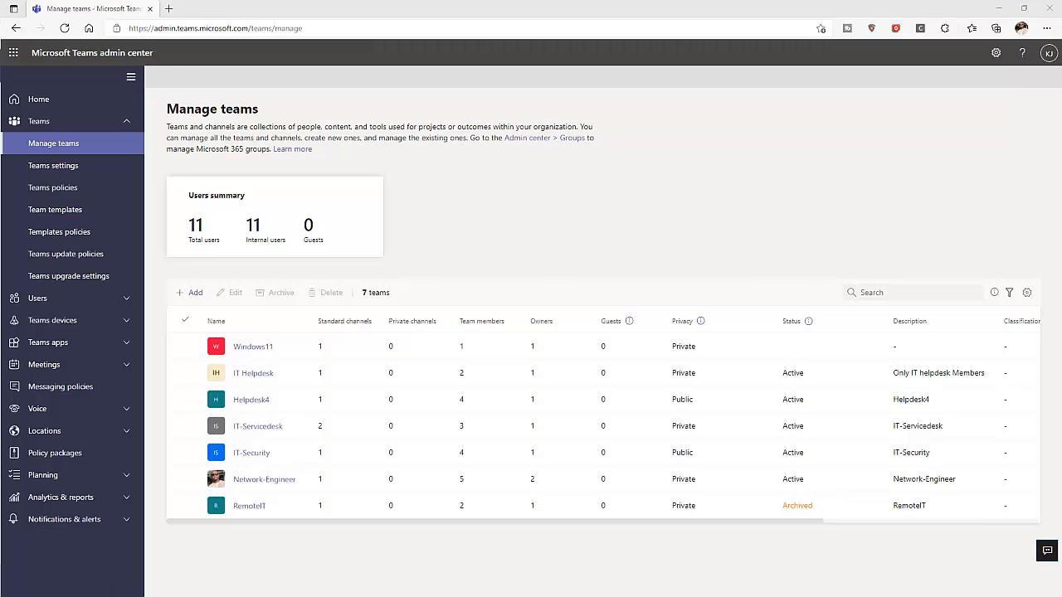
# - Switch to the Microsoft Teams desktop app on the remote computer and show the list of teams
pyautogui.moveTo(0, 83); pyautogui.dragTo(453, 76)
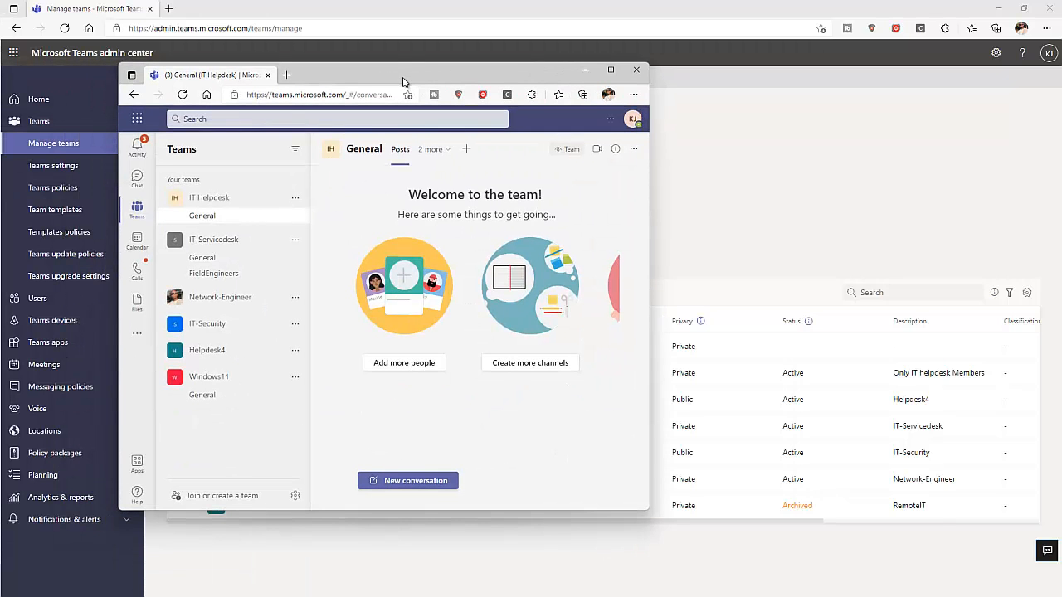
pyautogui.click(584, 73)
pyautogui.moveTo(0, 113); pyautogui.dragTo(498, 2)
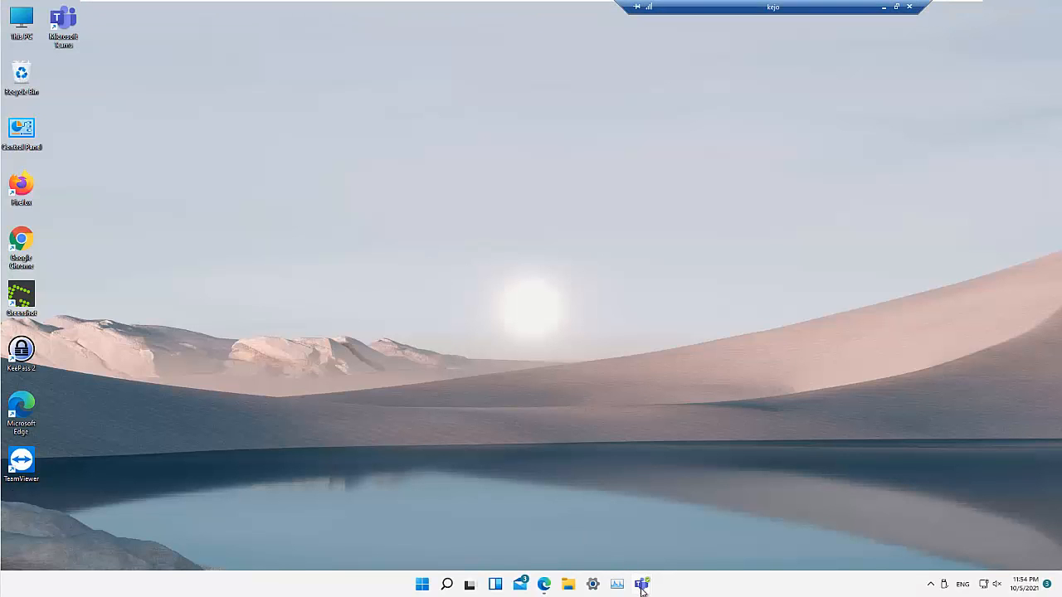
pyautogui.moveTo(641, 582)
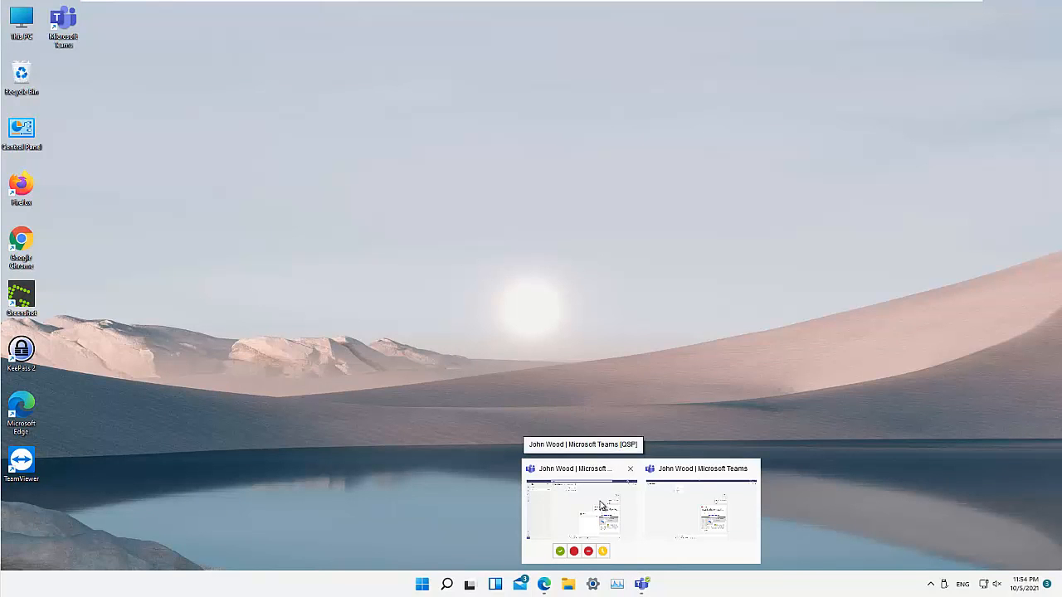
pyautogui.click(603, 506)
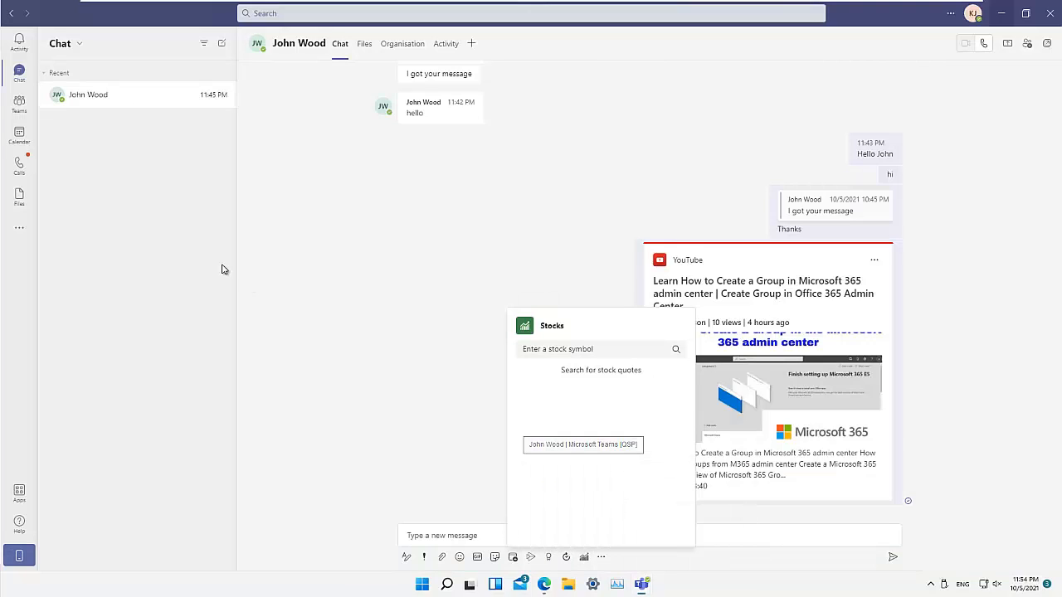
pyautogui.click(20, 112)
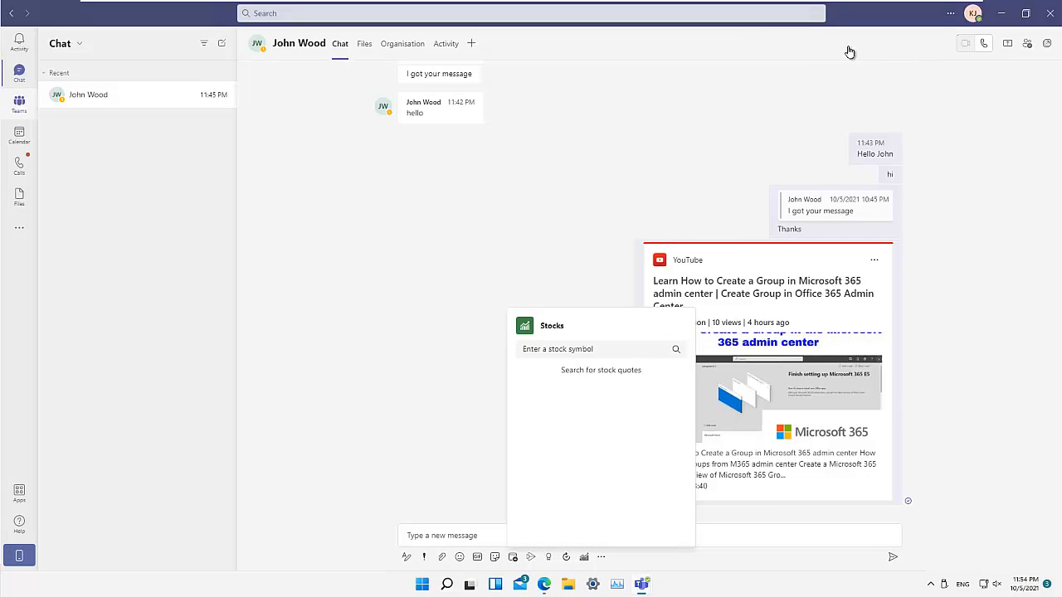
# - Check which account is signed in and open member management for the Windows11 team
pyautogui.click(976, 19)
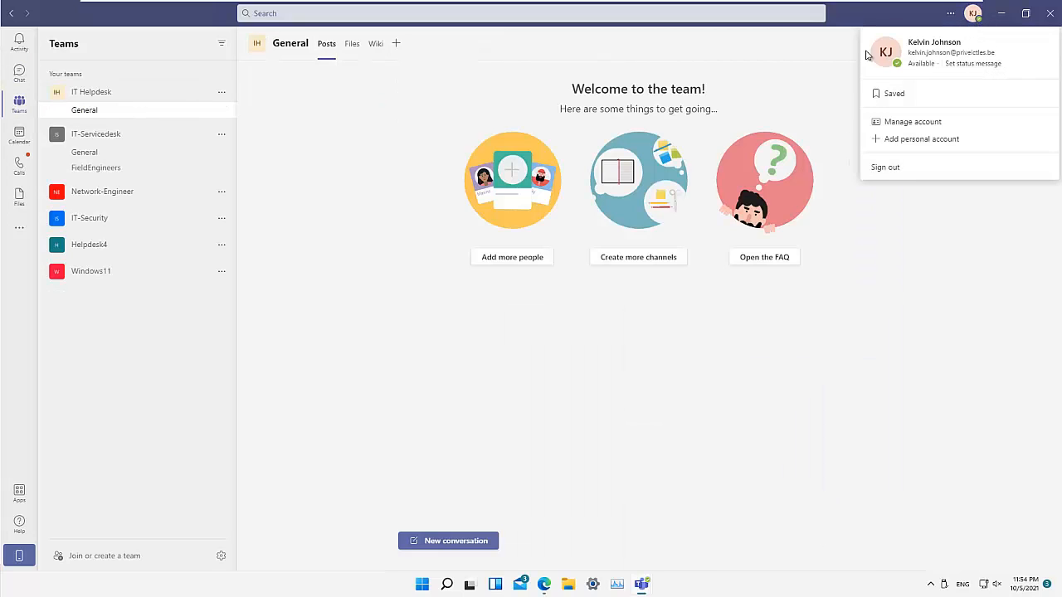
pyautogui.click(394, 552)
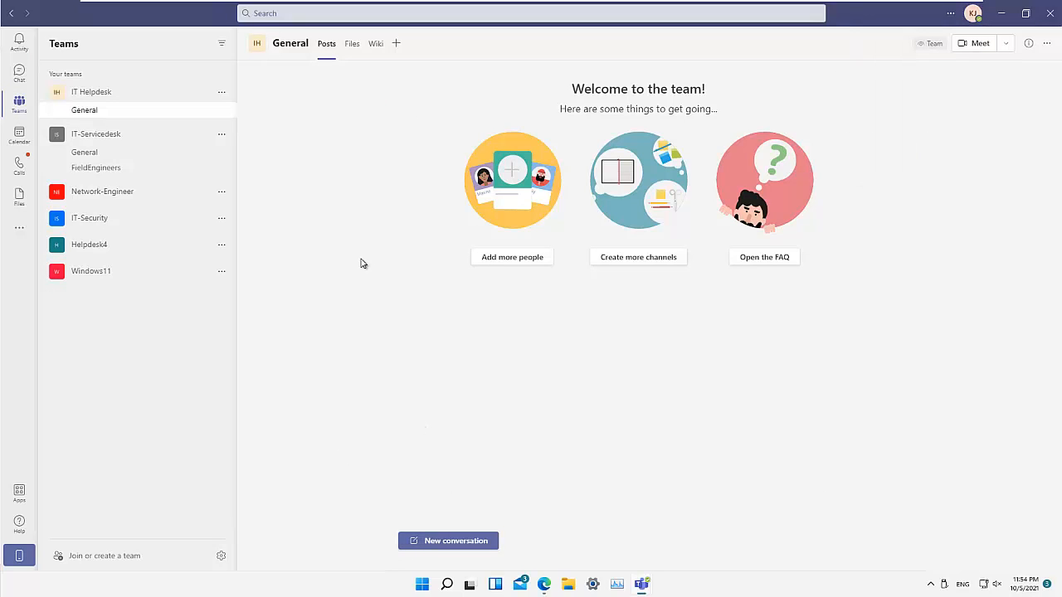
pyautogui.click(111, 271)
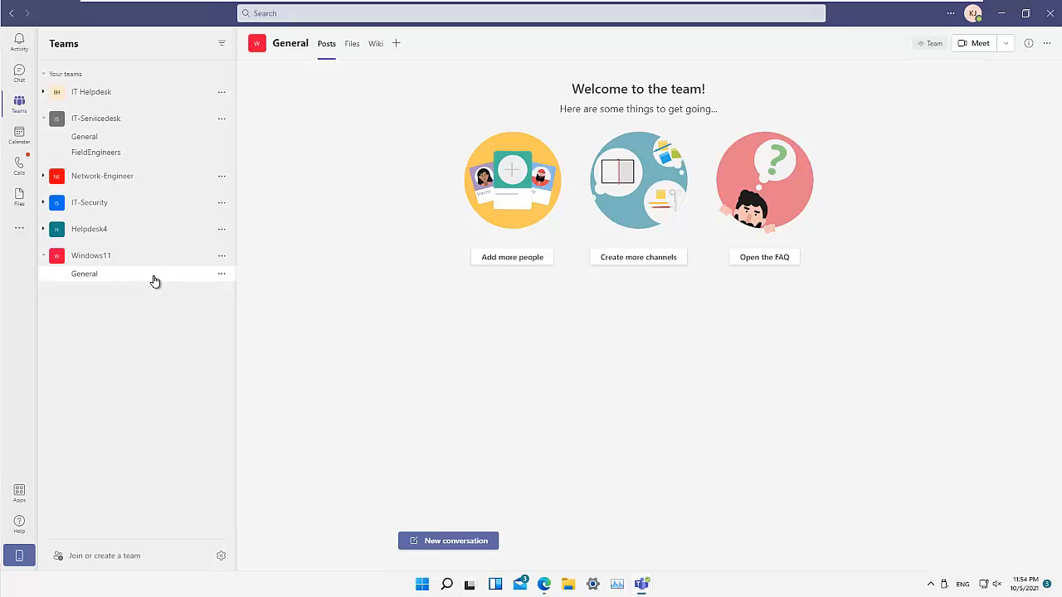
pyautogui.click(220, 257)
pyautogui.click(253, 309)
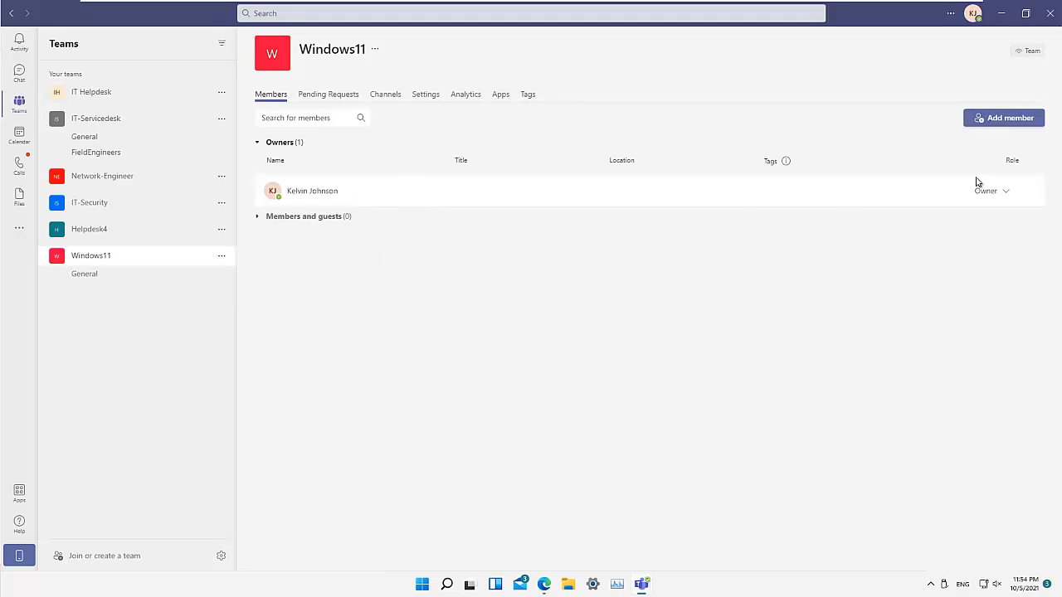
# - Add two users from the organisation to the Windows11 team, finding each by name
pyautogui.click(1010, 126)
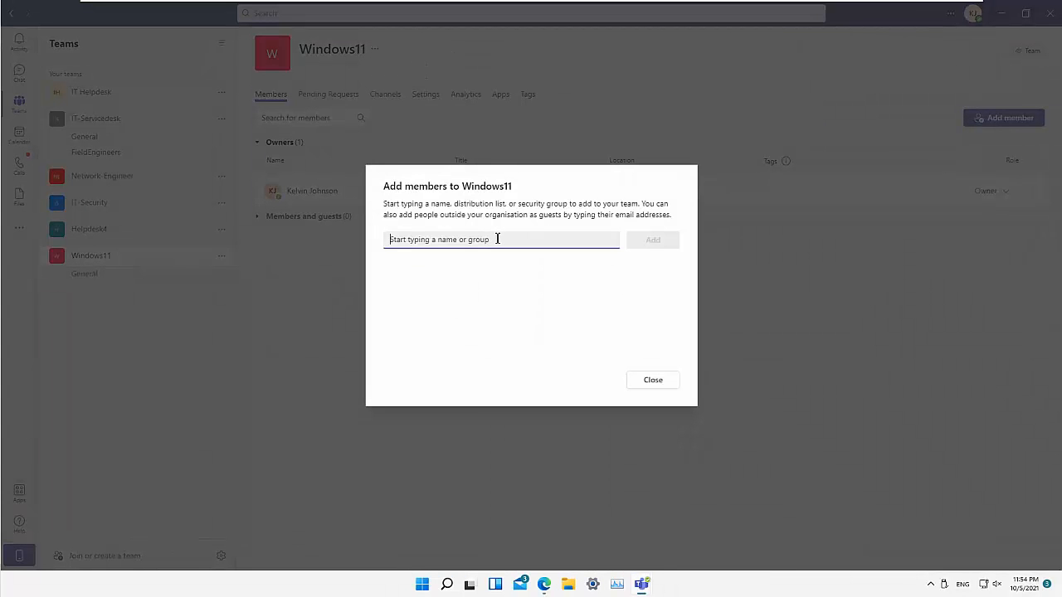
pyautogui.write('tina')
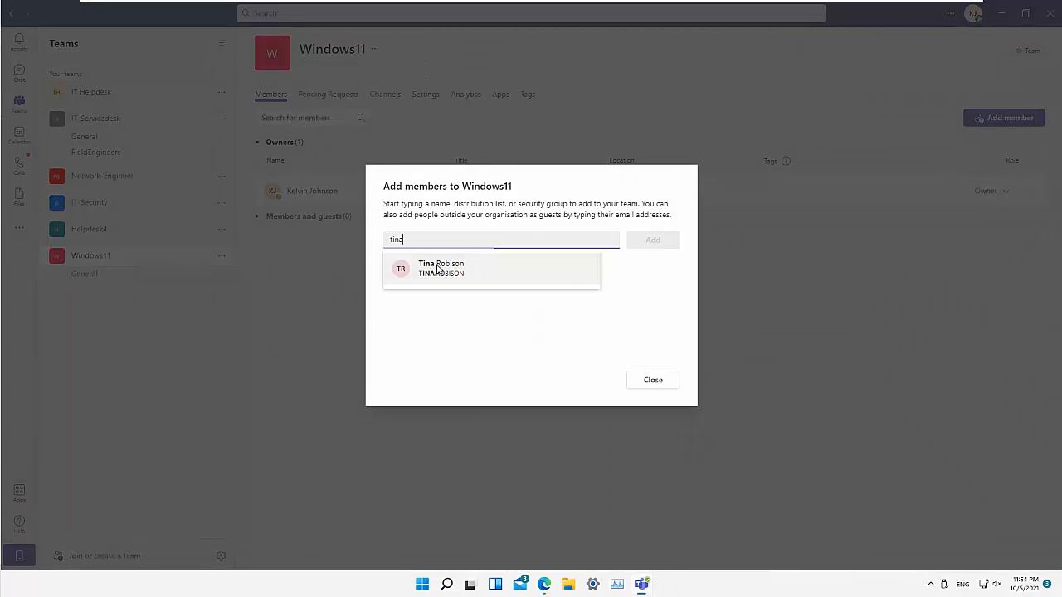
pyautogui.click(438, 269)
pyautogui.write('s')
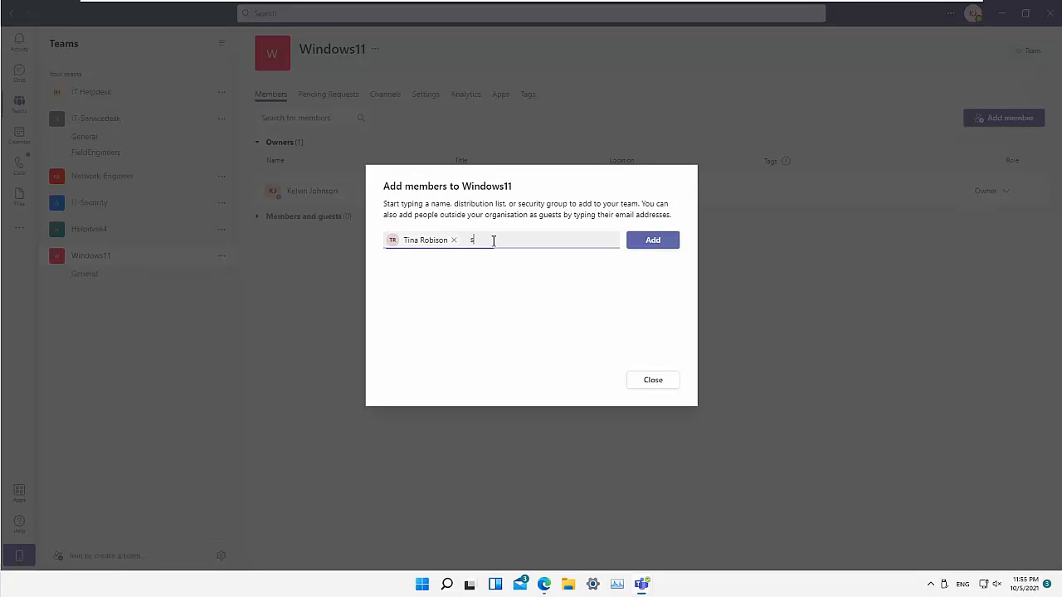
pyautogui.write('on Sol')
pyautogui.click(481, 267)
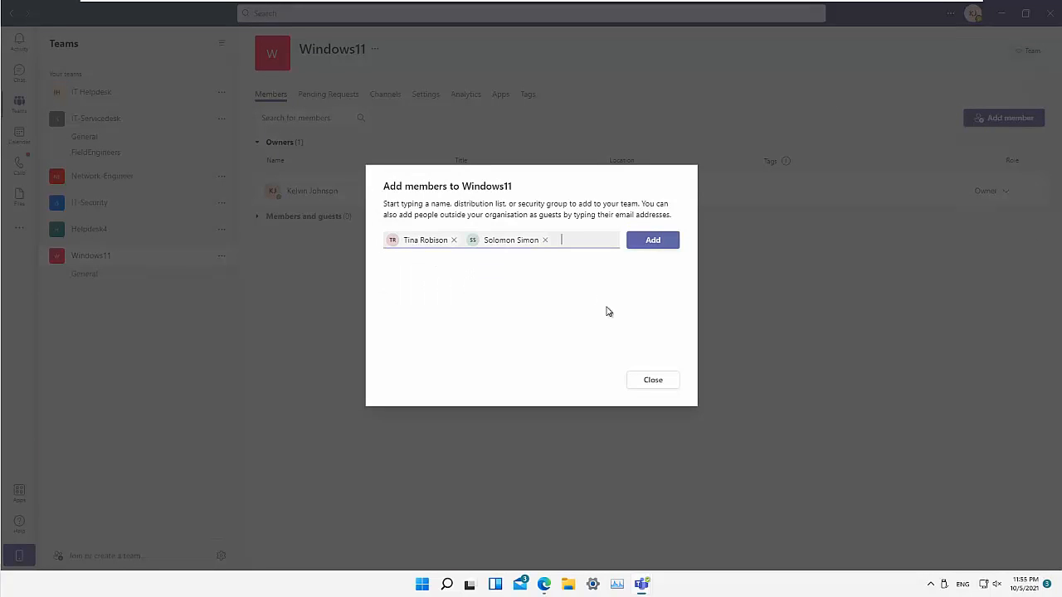
pyautogui.click(663, 245)
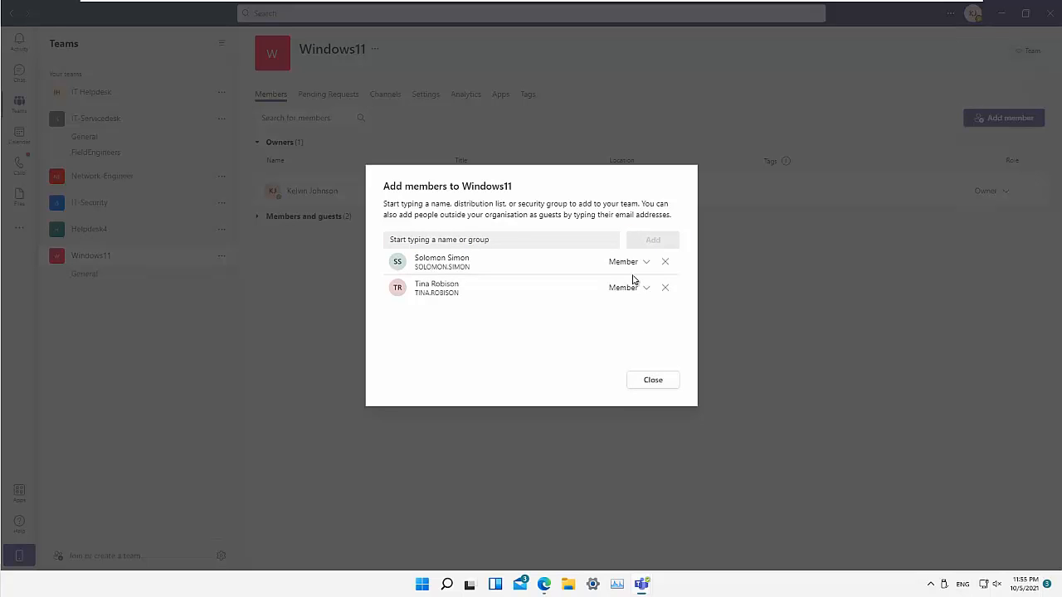
# - View the role choices for a newly added member, close the dialog and expand the members and guests list
pyautogui.click(641, 265)
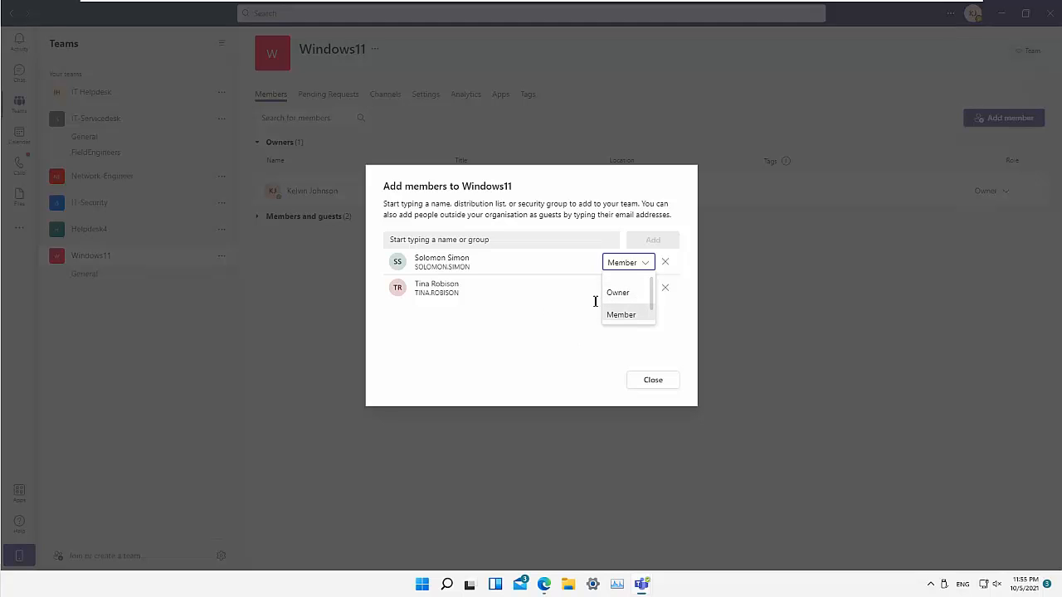
pyautogui.click(653, 381)
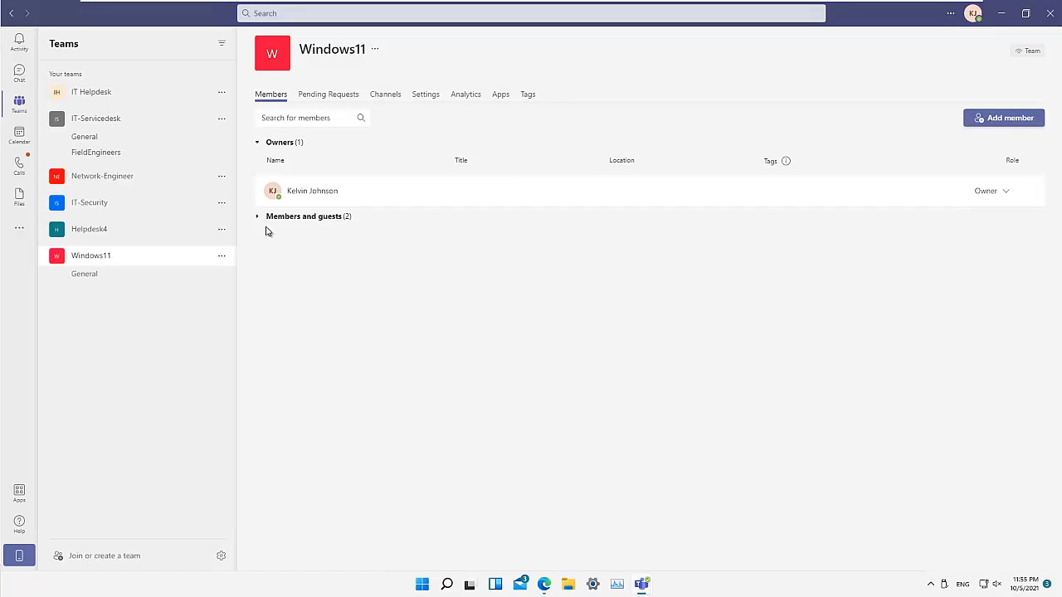
pyautogui.click(300, 219)
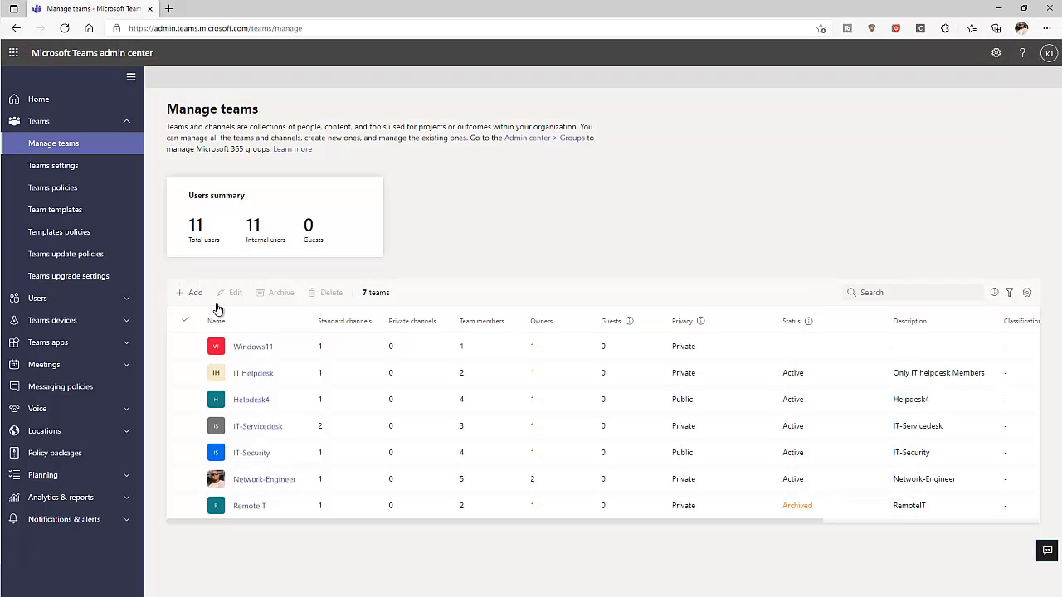
# - In the Teams admin center, start adding another team and name it Test
pyautogui.click(196, 293)
pyautogui.click(921, 168)
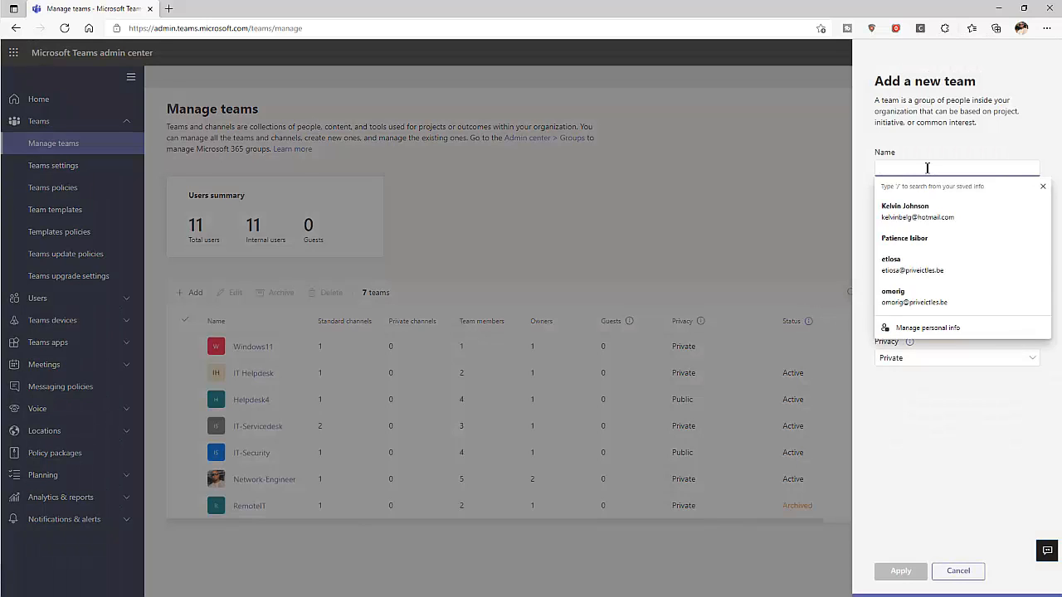
pyautogui.write('Test')
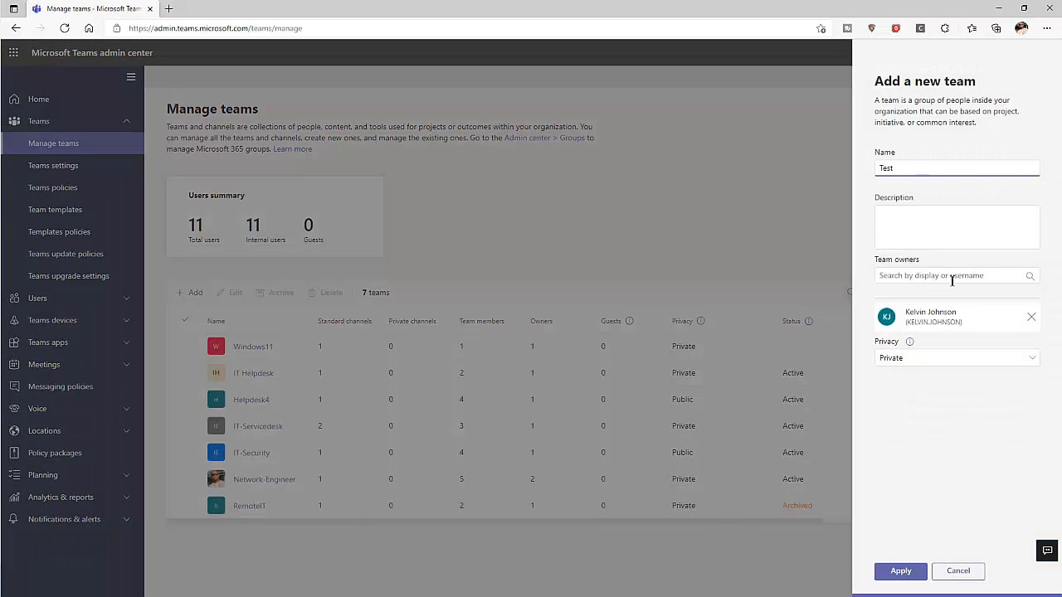
# - Replace the preset owner of the Test team with another user and create it as a private team
pyautogui.click(1030, 317)
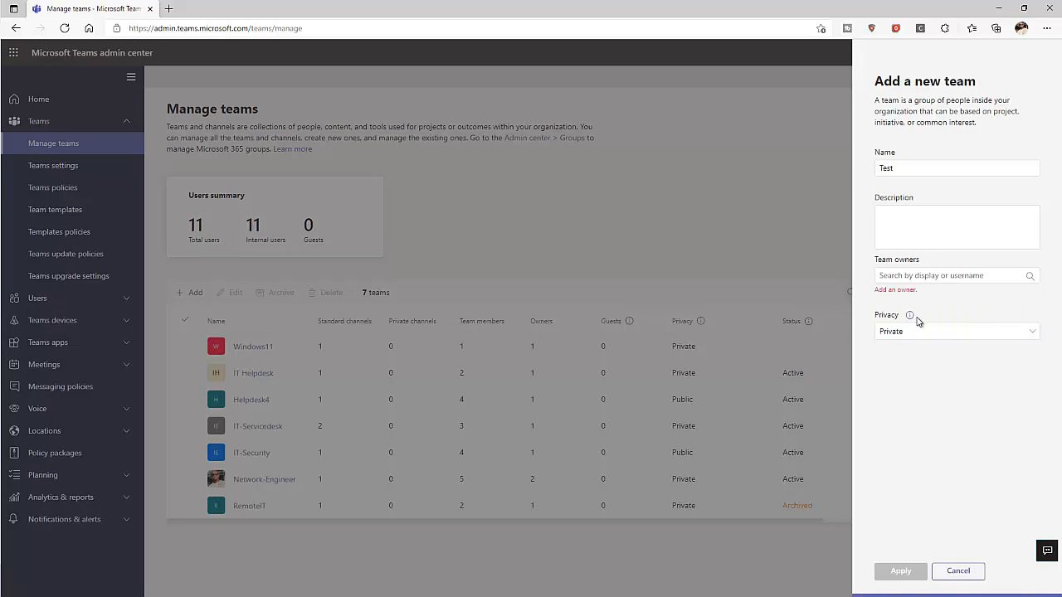
pyautogui.click(945, 287)
pyautogui.write('joh')
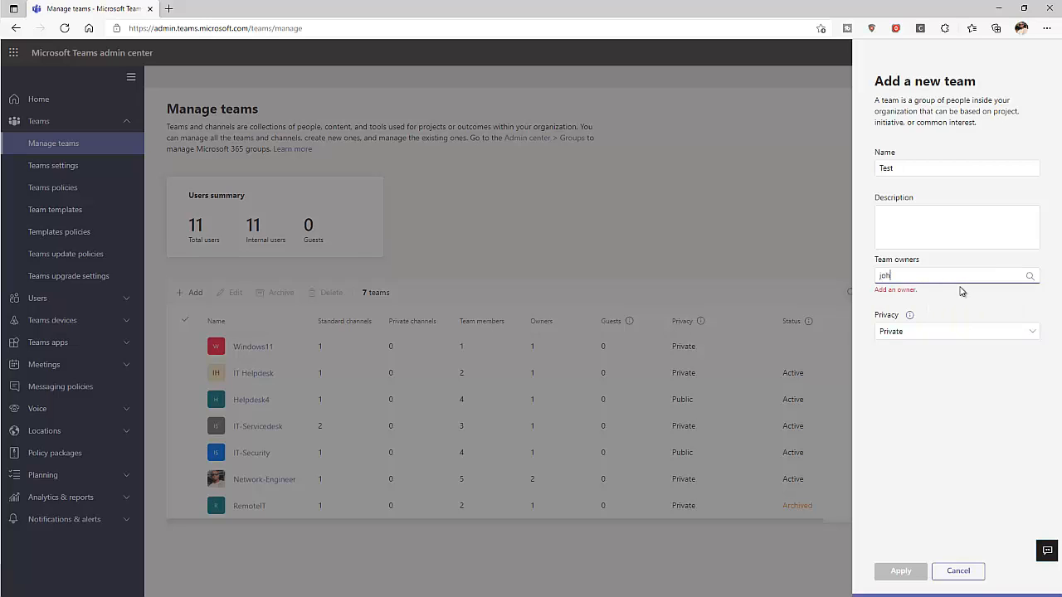
pyautogui.write('n')
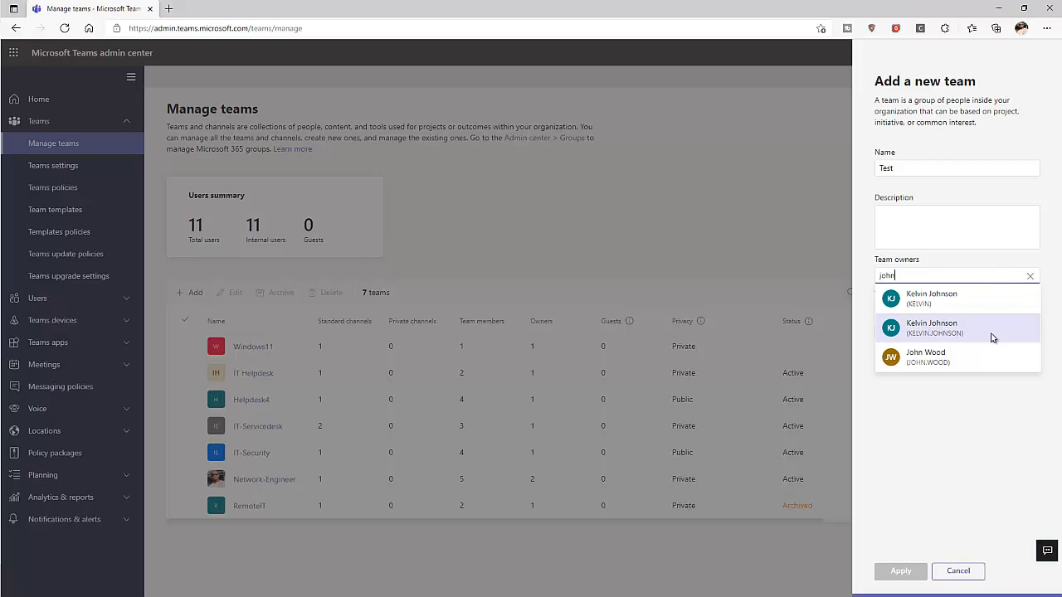
pyautogui.click(946, 360)
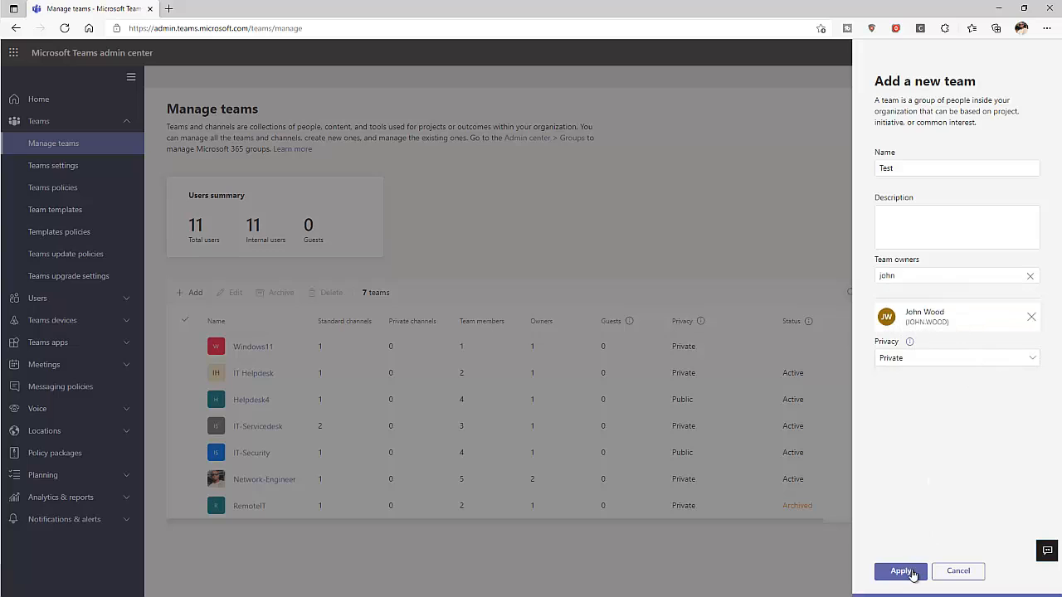
pyautogui.click(904, 572)
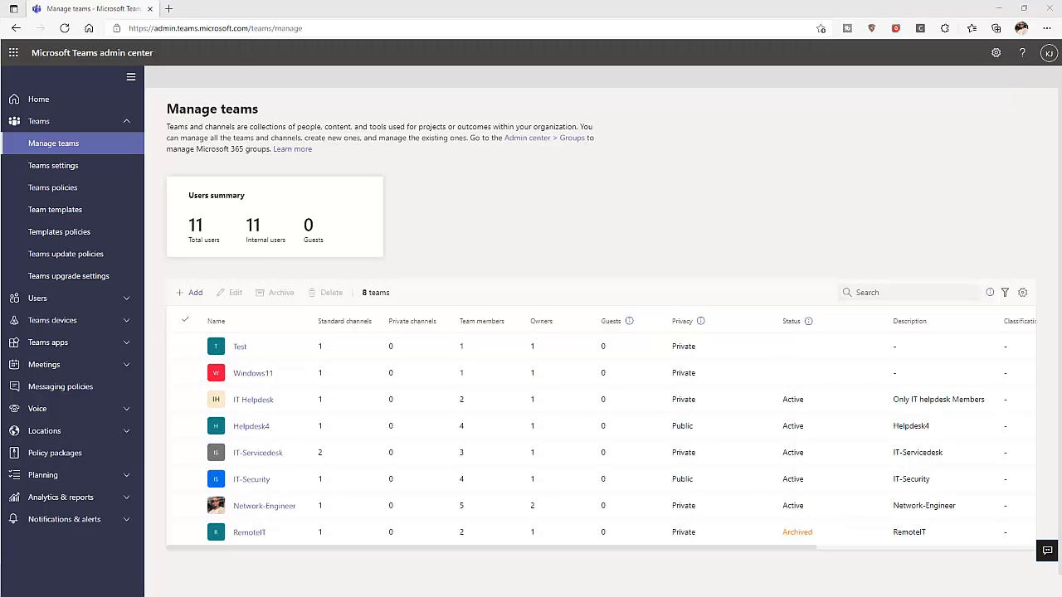
# - Switch to the new owner's Teams web session and examine the signed-in account and its list of teams
pyautogui.hotkey('alt', 'Tab')
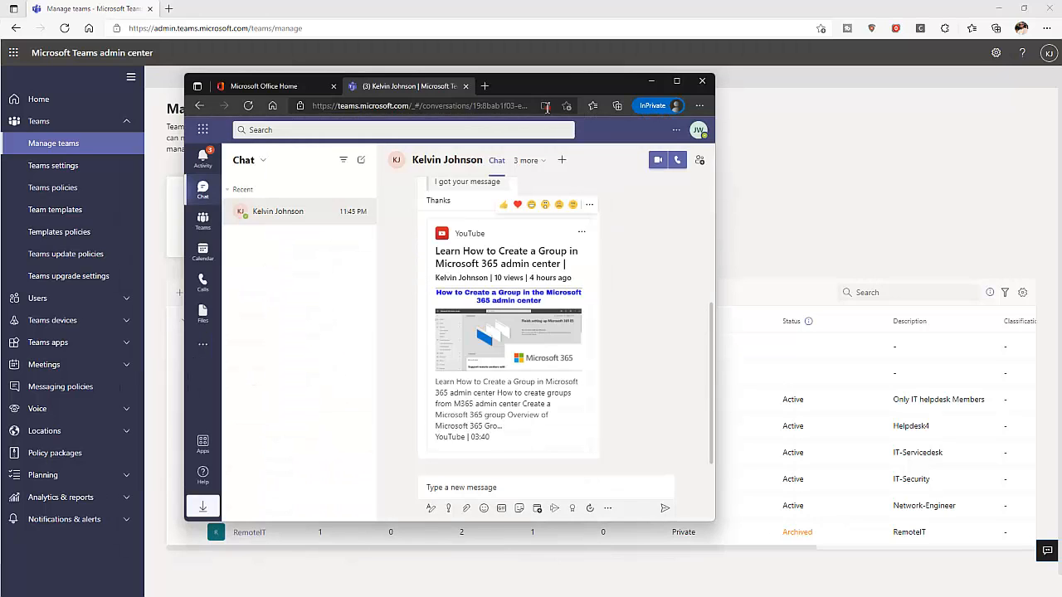
pyautogui.click(696, 133)
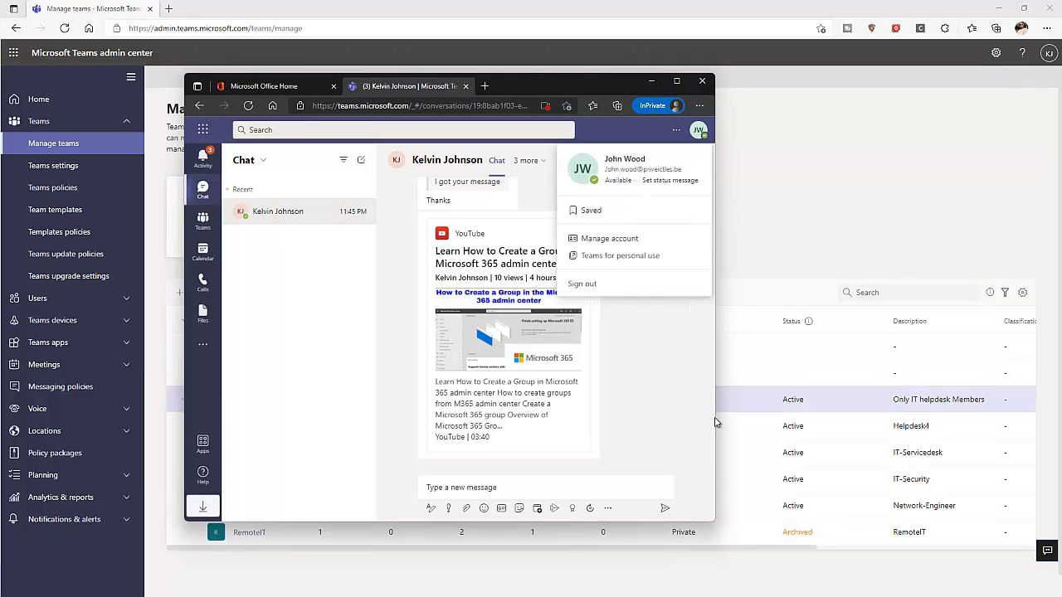
pyautogui.click(217, 224)
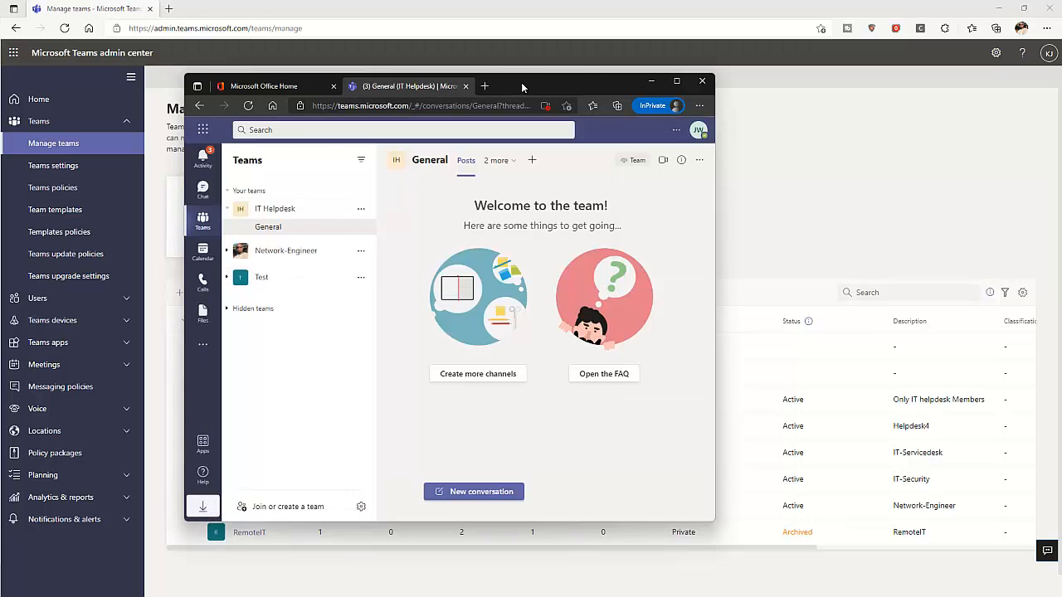
pyautogui.moveTo(521, 82); pyautogui.dragTo(679, 71)
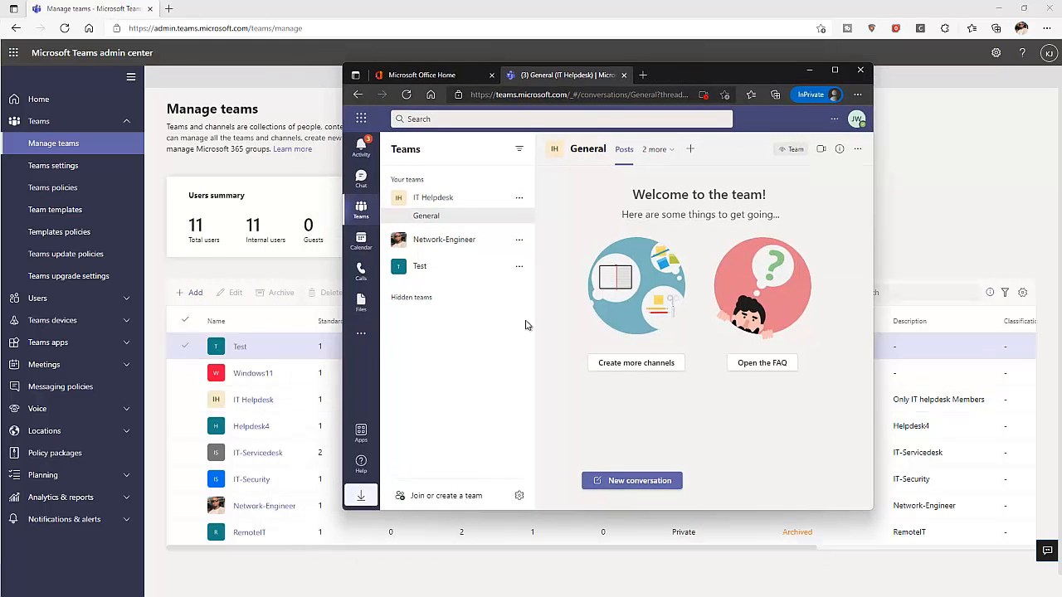